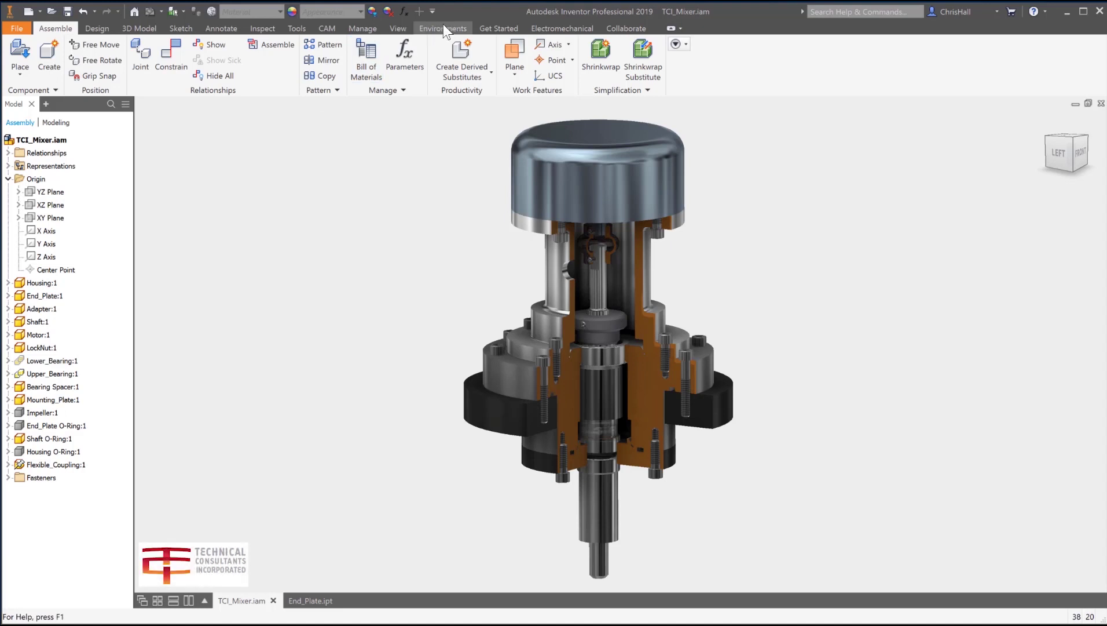
# - Launch the Tolerance Analysis environment on the TCI_Mixer assembly from the Environments list
pyautogui.click(444, 28)
pyautogui.click(289, 55)
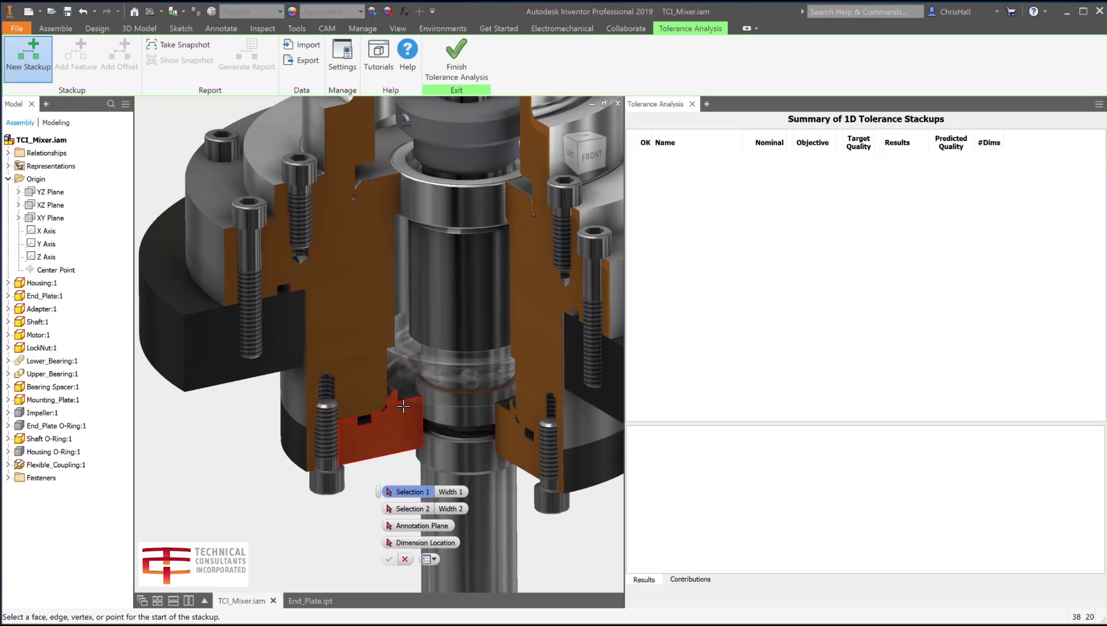
# - Pick the bearing start face, then the overlapping second face as the stackup end
pyautogui.click(424, 399)
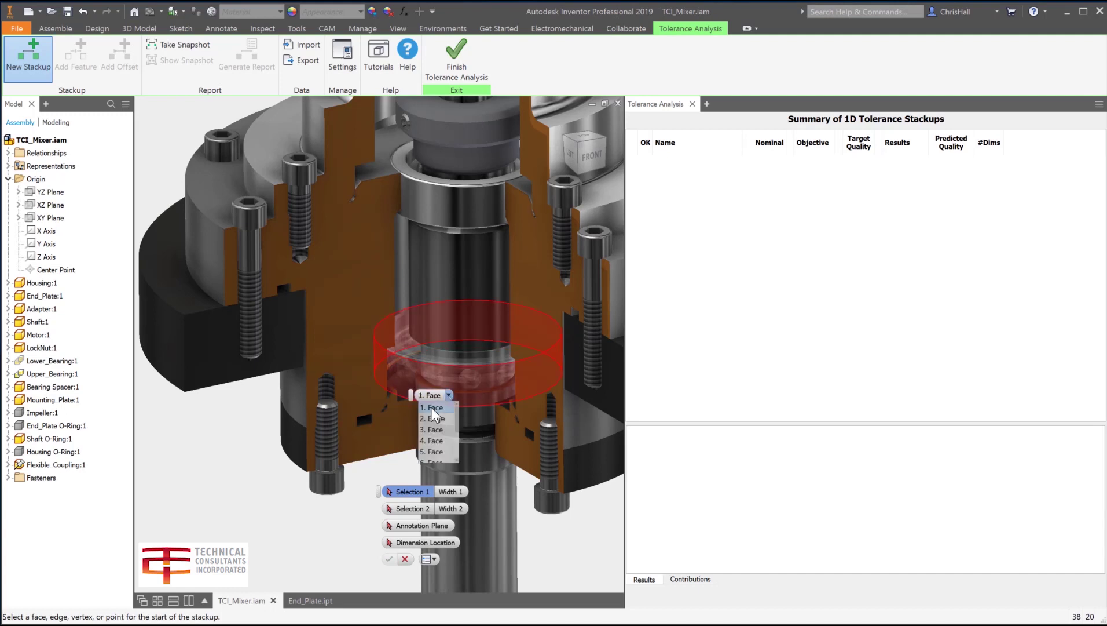
pyautogui.click(433, 453)
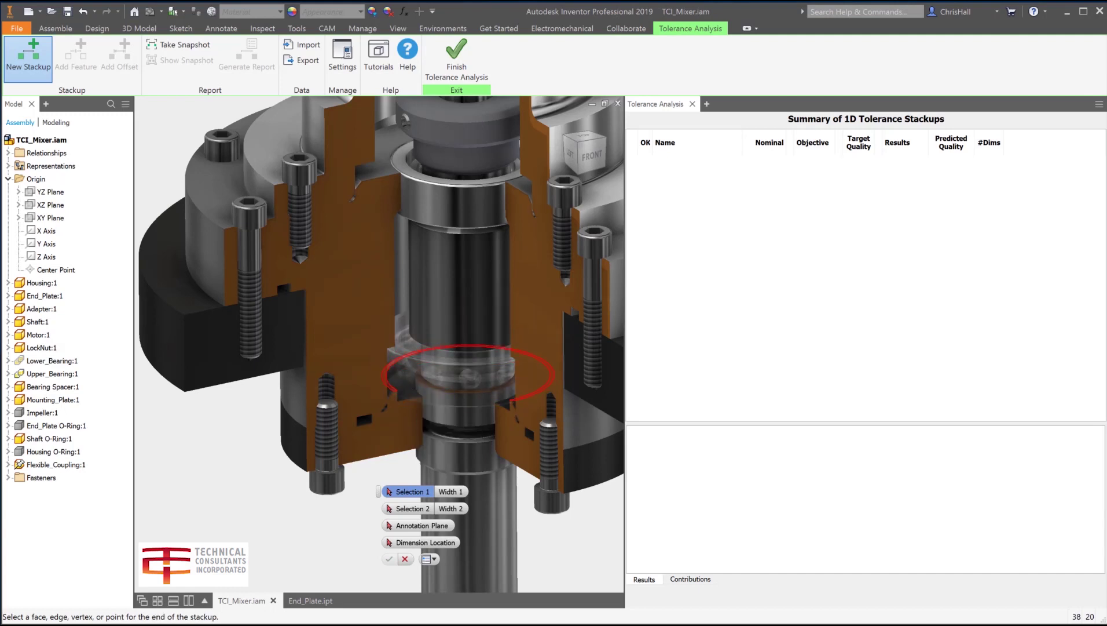
pyautogui.rightClick(445, 390)
pyautogui.click(478, 395)
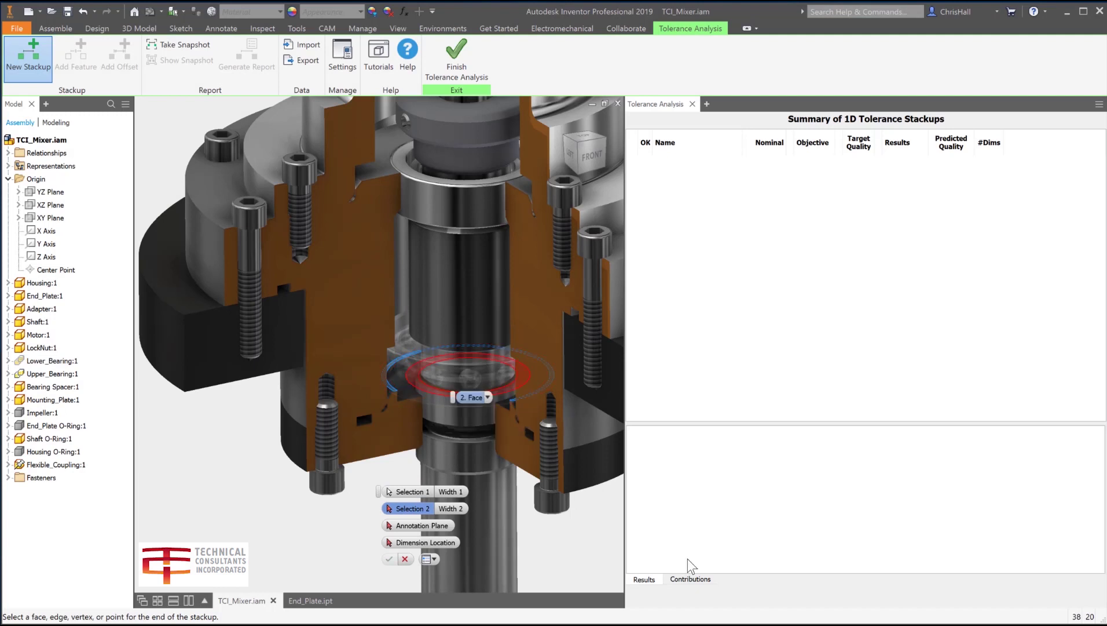
pyautogui.click(486, 396)
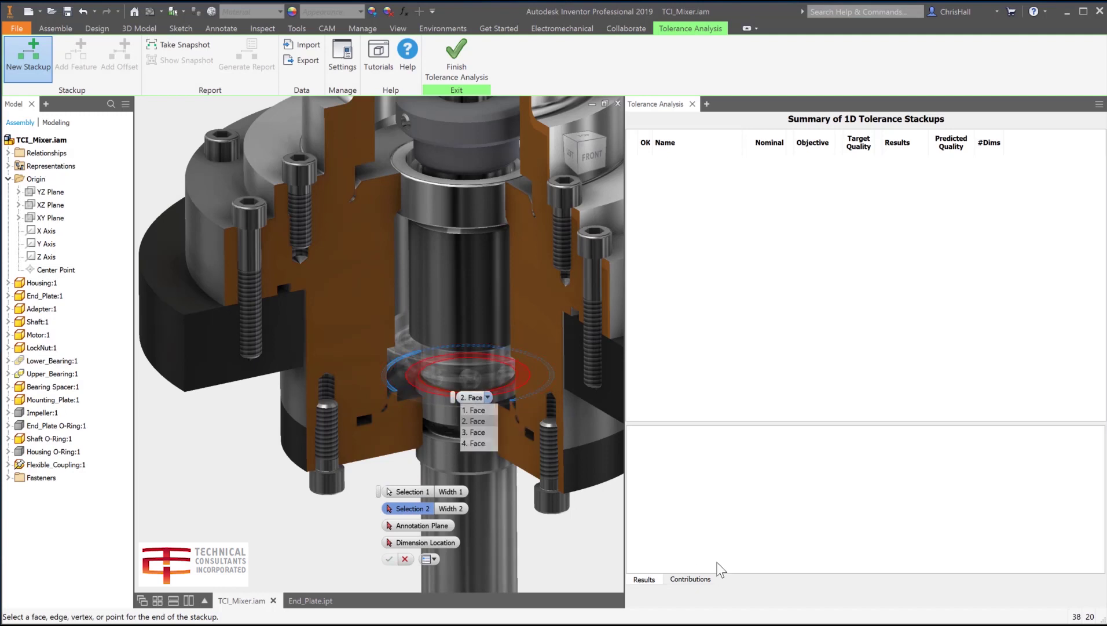
pyautogui.click(478, 424)
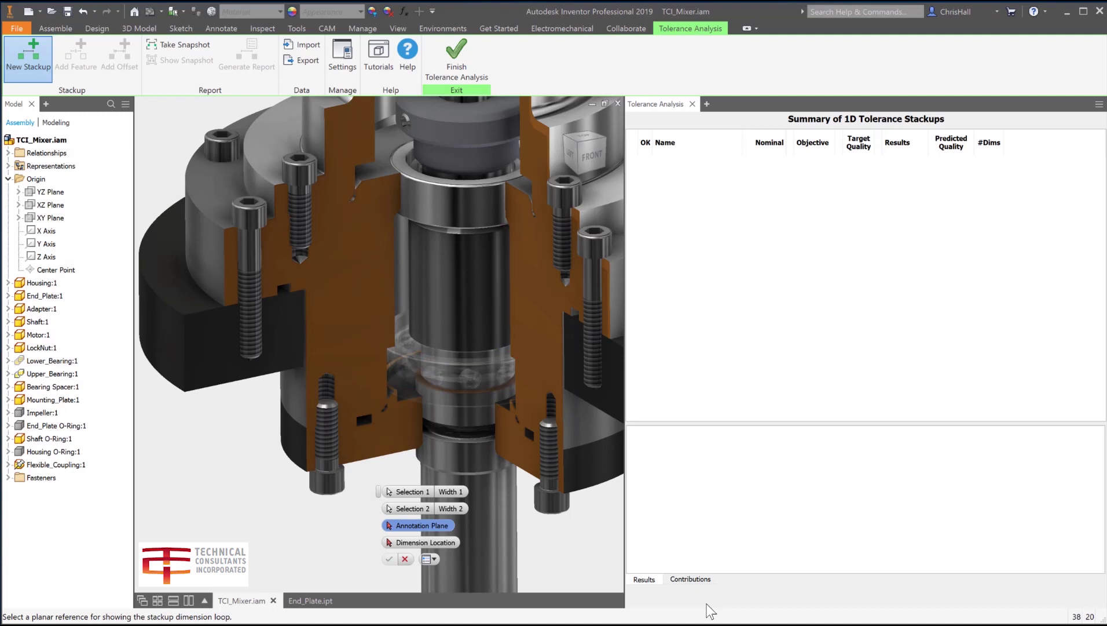
# - Use the adapter section face as annotation plane, place the 0.003 dimension, choose Mate:5 -> Mate:13 -> Mate:15
pyautogui.click(372, 380)
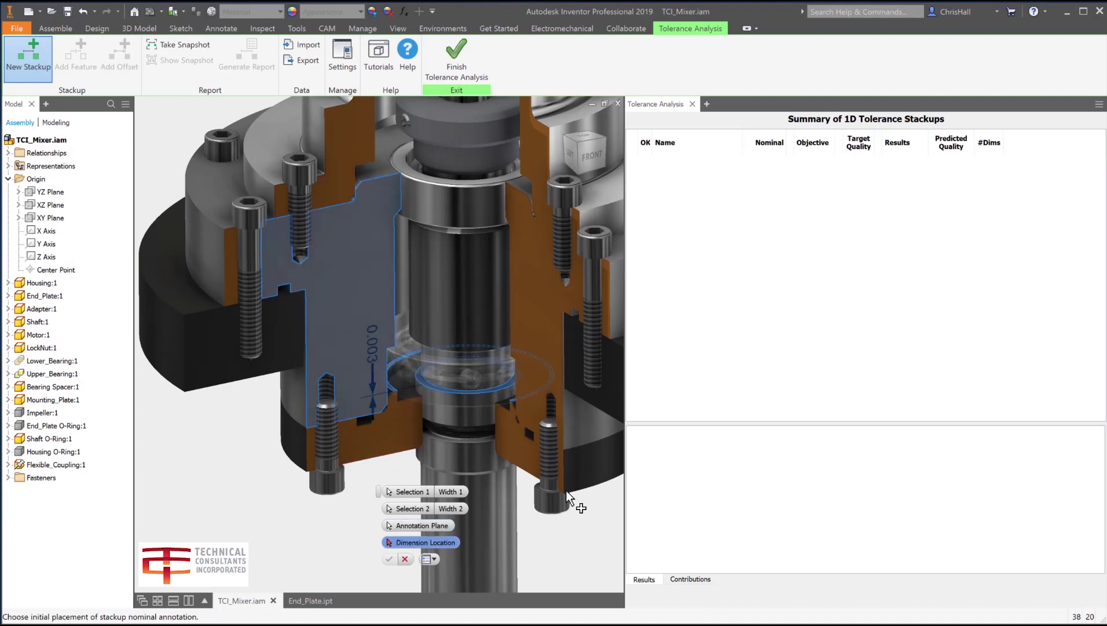
pyautogui.click(240, 509)
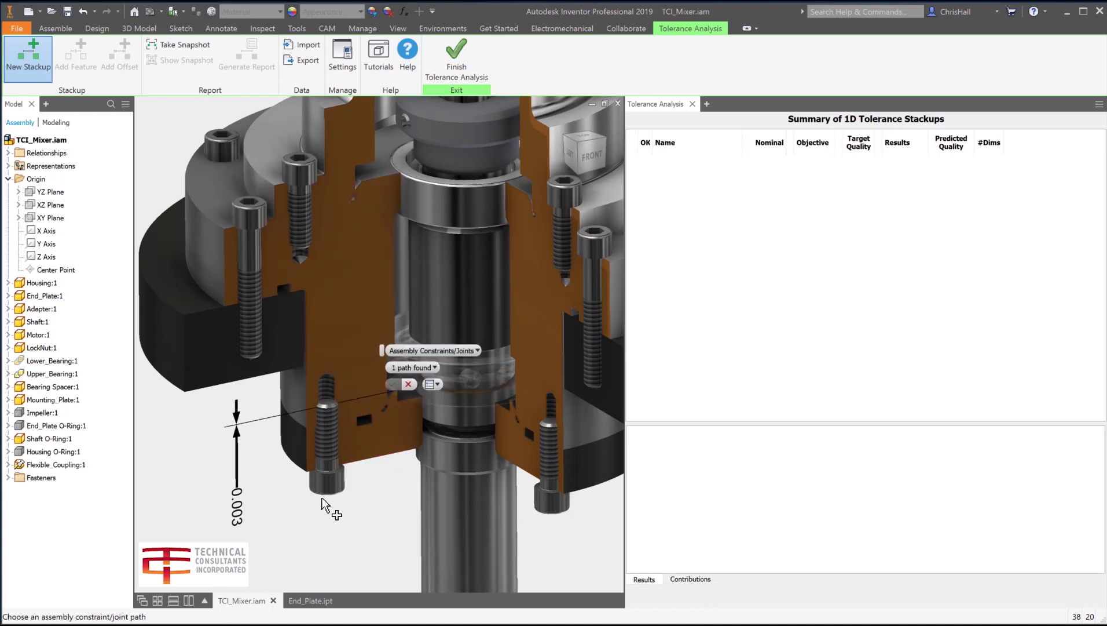
pyautogui.click(427, 384)
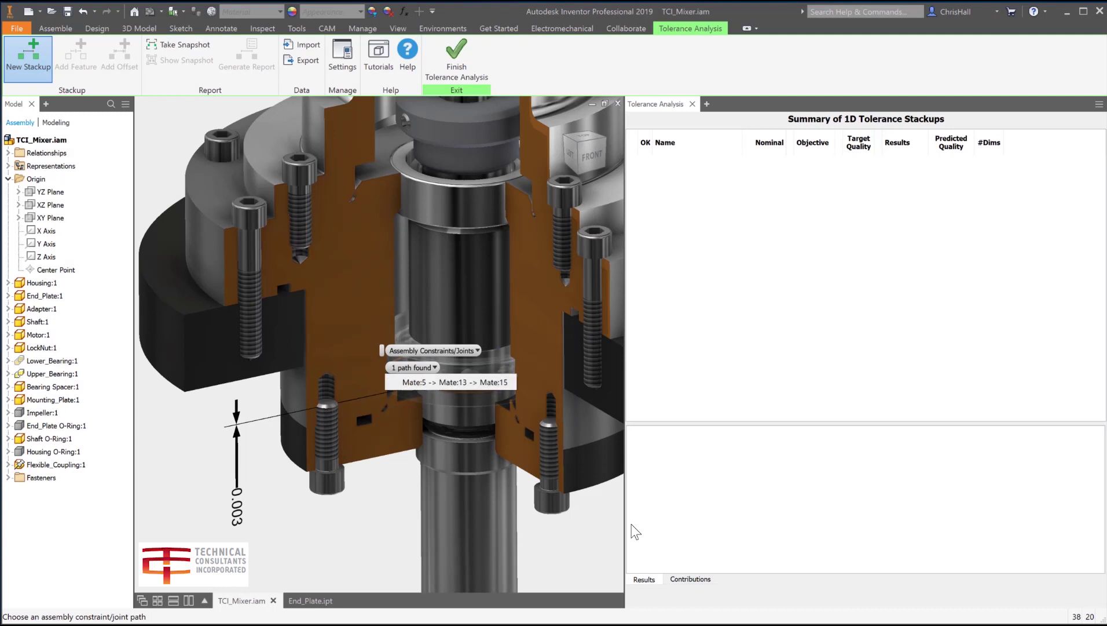
pyautogui.click(425, 382)
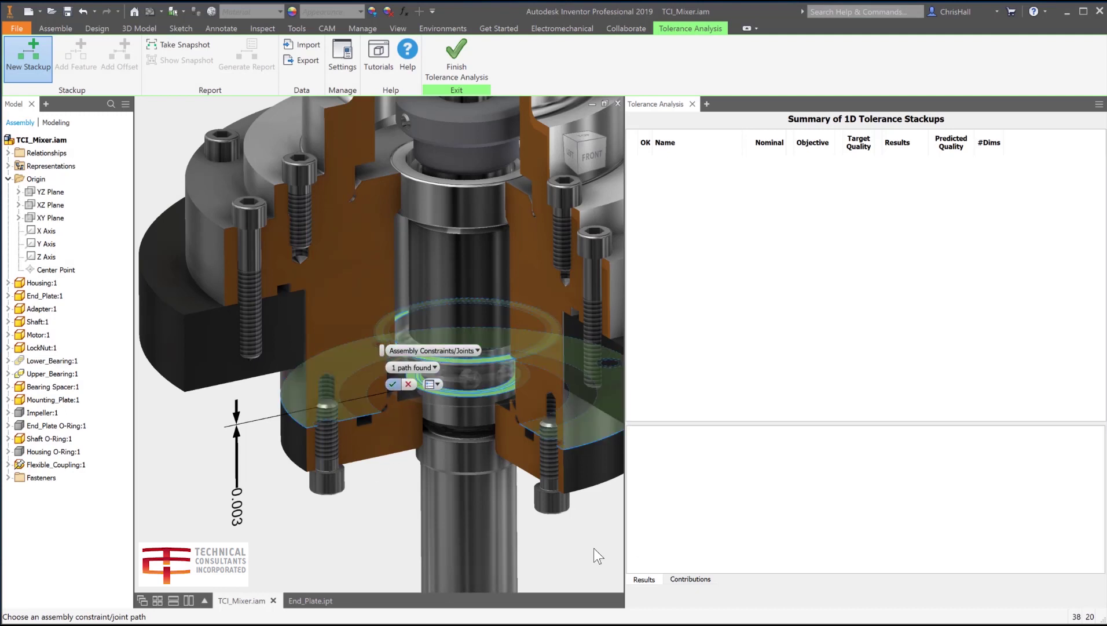
# - Accept Stackup1, preview RSS, then return to Worst Case results of -0.001 to 0.006 in
pyautogui.press('Return')
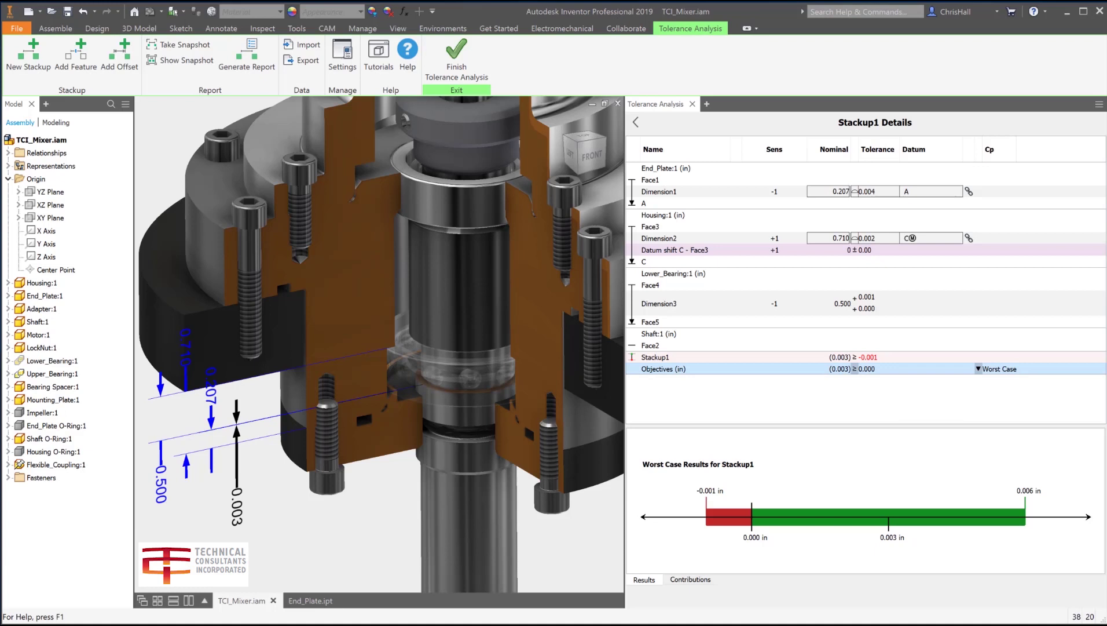
pyautogui.click(978, 367)
pyautogui.click(1000, 396)
pyautogui.click(979, 369)
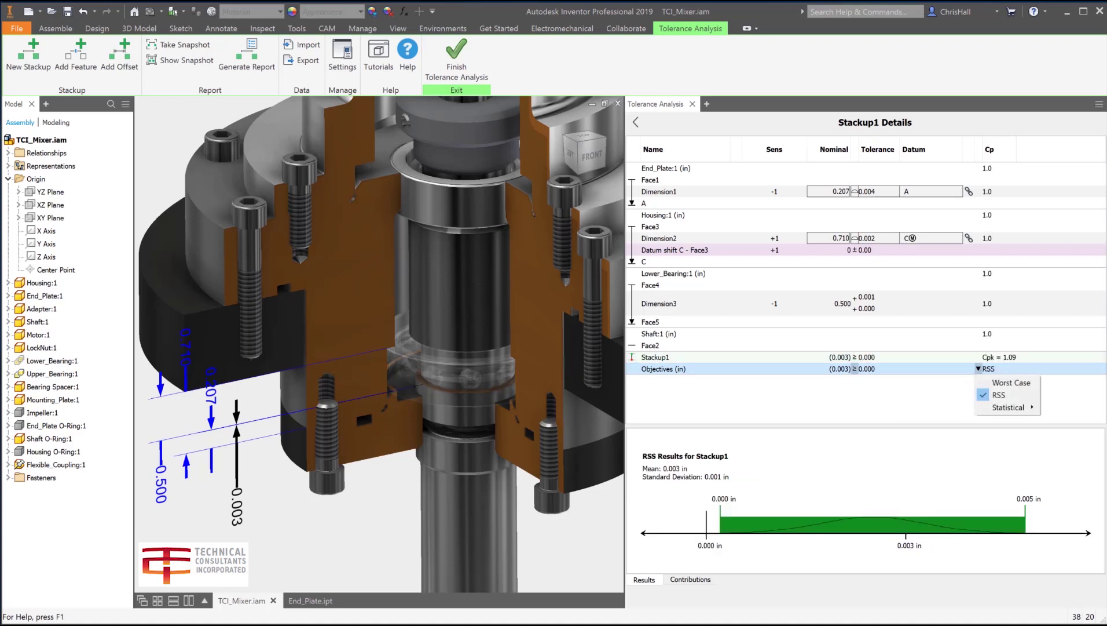
pyautogui.click(1009, 382)
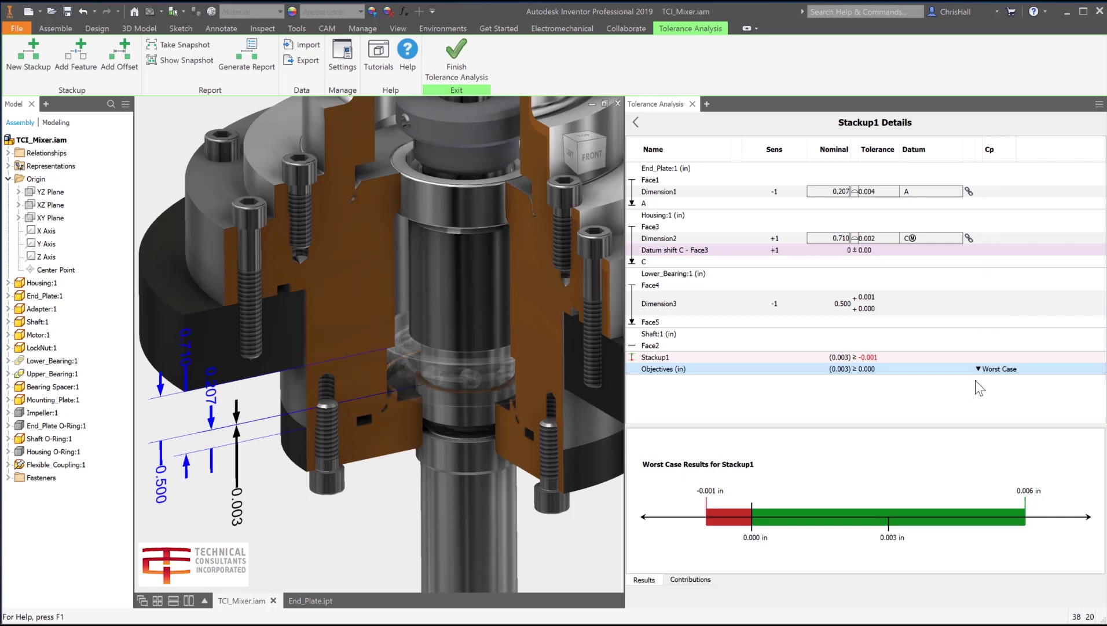
# - Tighten Dimension1's tolerance to 0.002 so Stackup1 meets 0.000–0.005 in, then generate the report
pyautogui.click(190, 601)
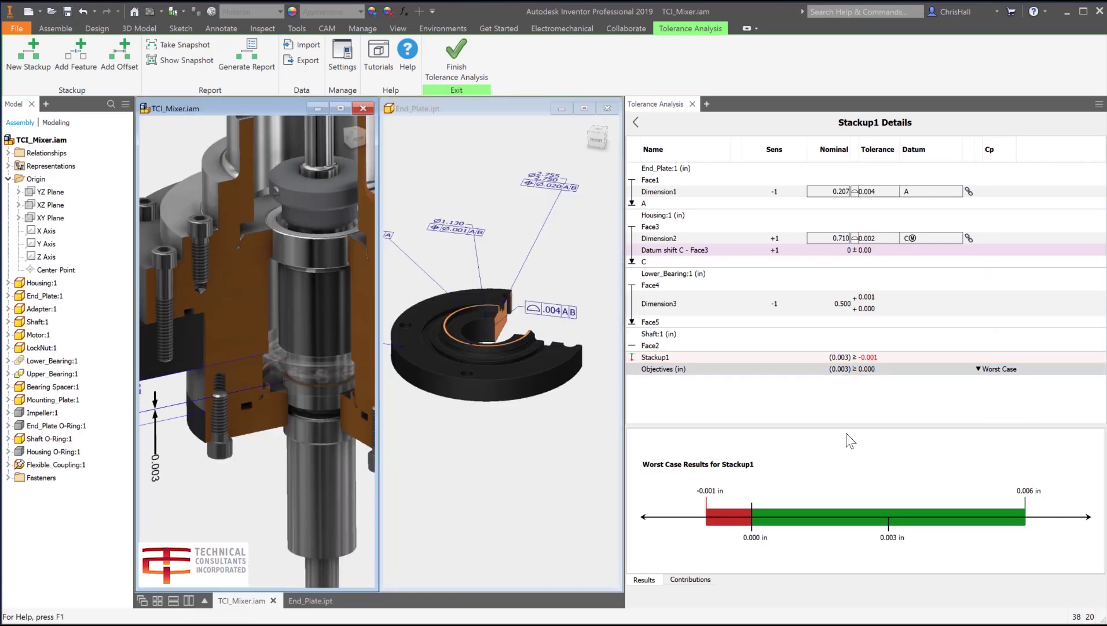
pyautogui.doubleClick(885, 194)
pyautogui.click(882, 200)
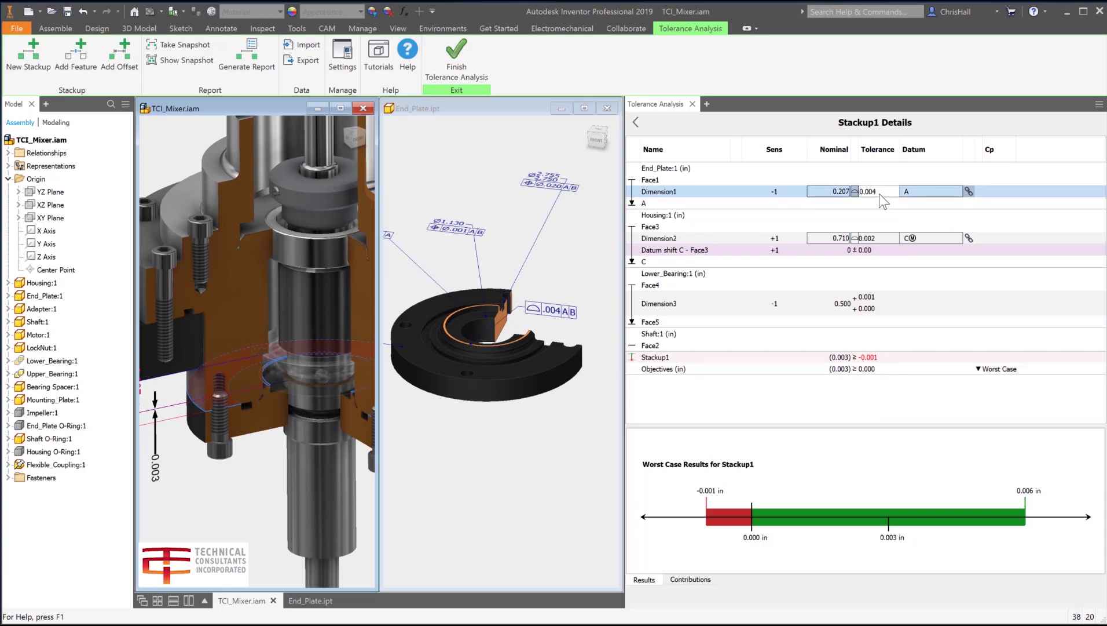
pyautogui.write('0.002')
pyautogui.press('Return')
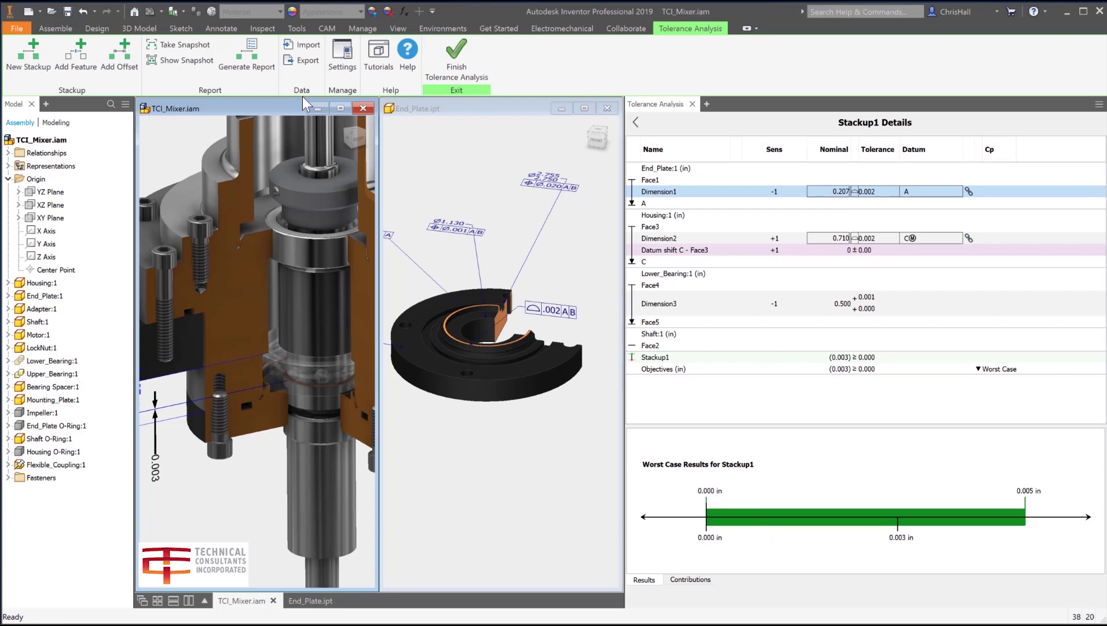
pyautogui.click(338, 109)
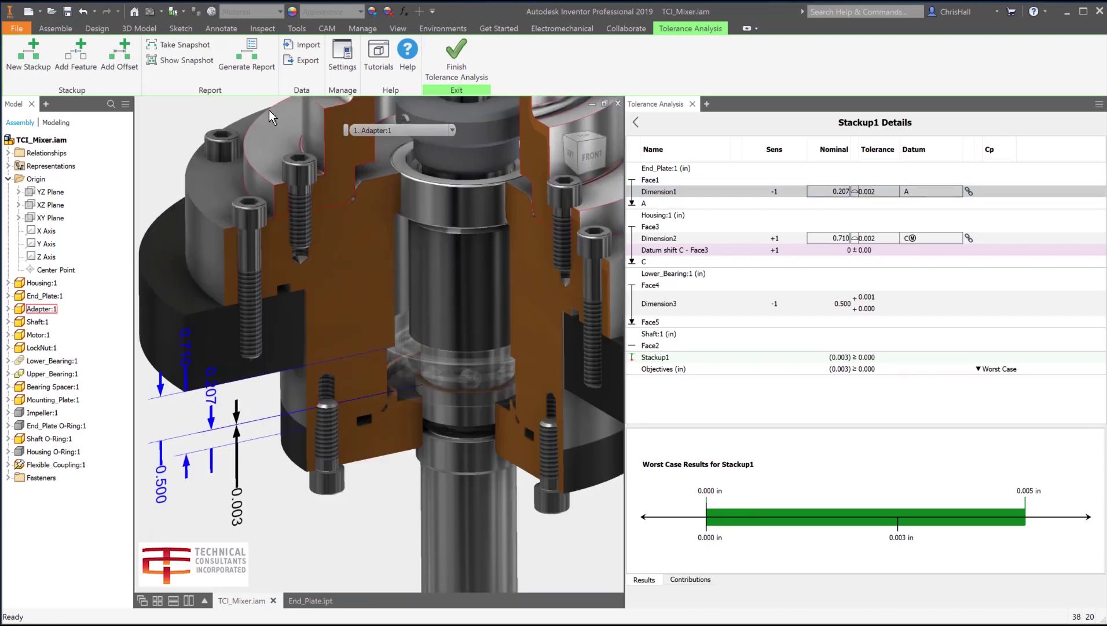
pyautogui.click(253, 67)
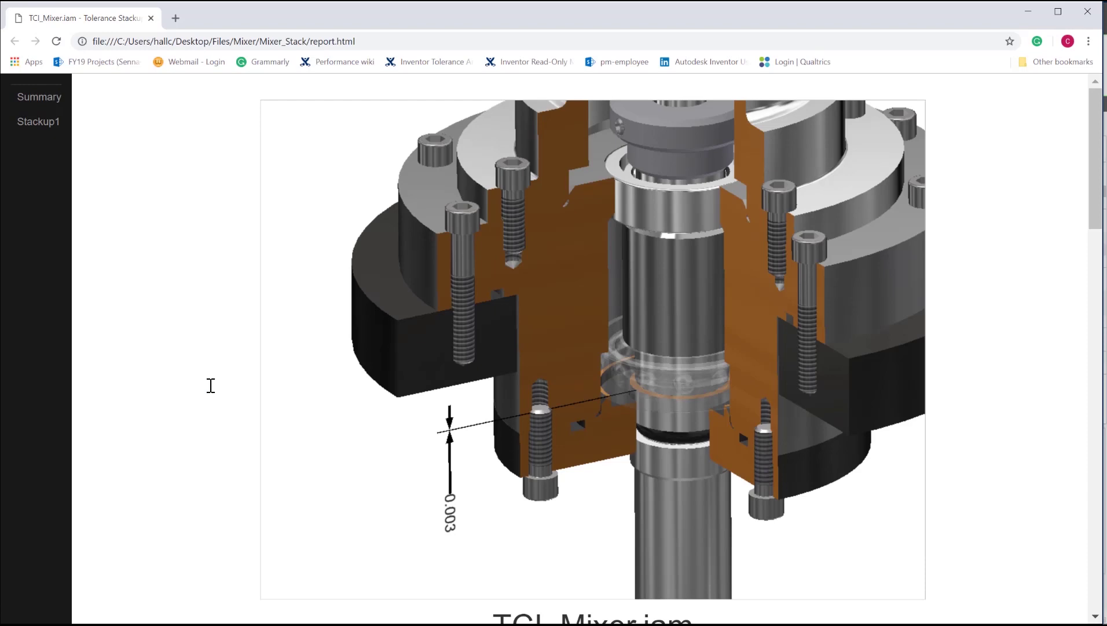
pyautogui.moveTo(1096, 216); pyautogui.dragTo(1100, 470)
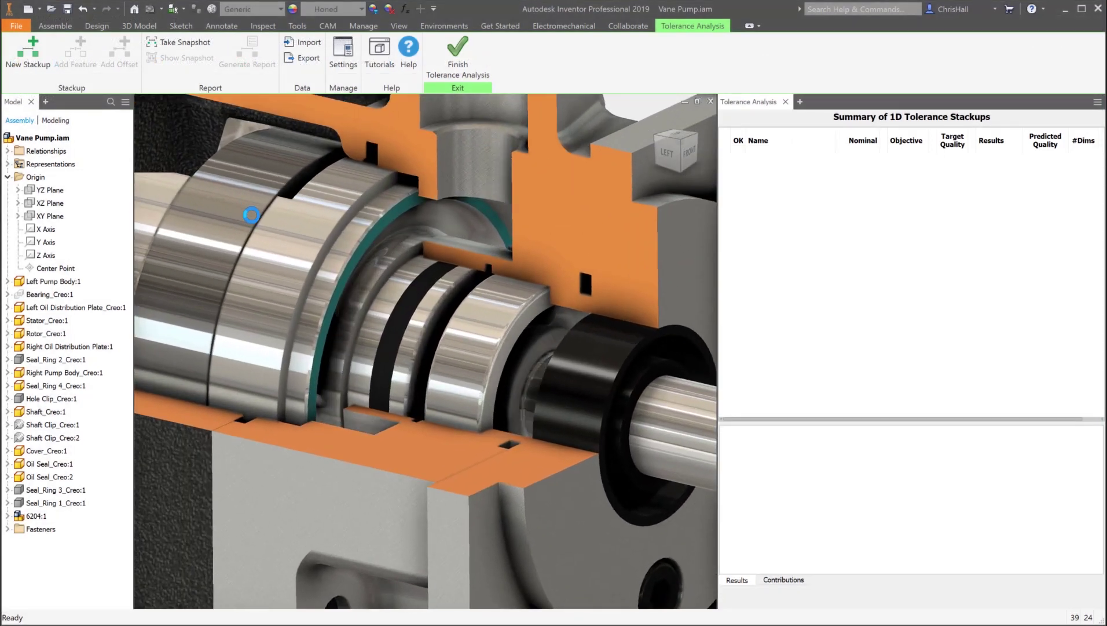
# - Define a Vane Pump stackup from the ring face to the end face, with the 0.500 dimension placed above the housing
pyautogui.click(30, 56)
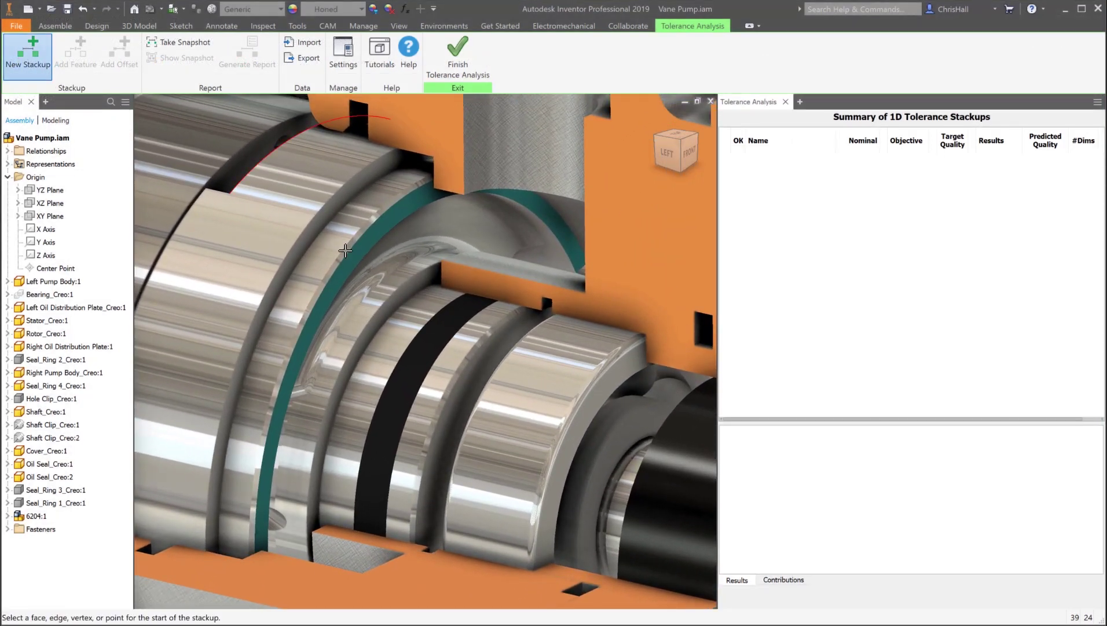
pyautogui.click(389, 233)
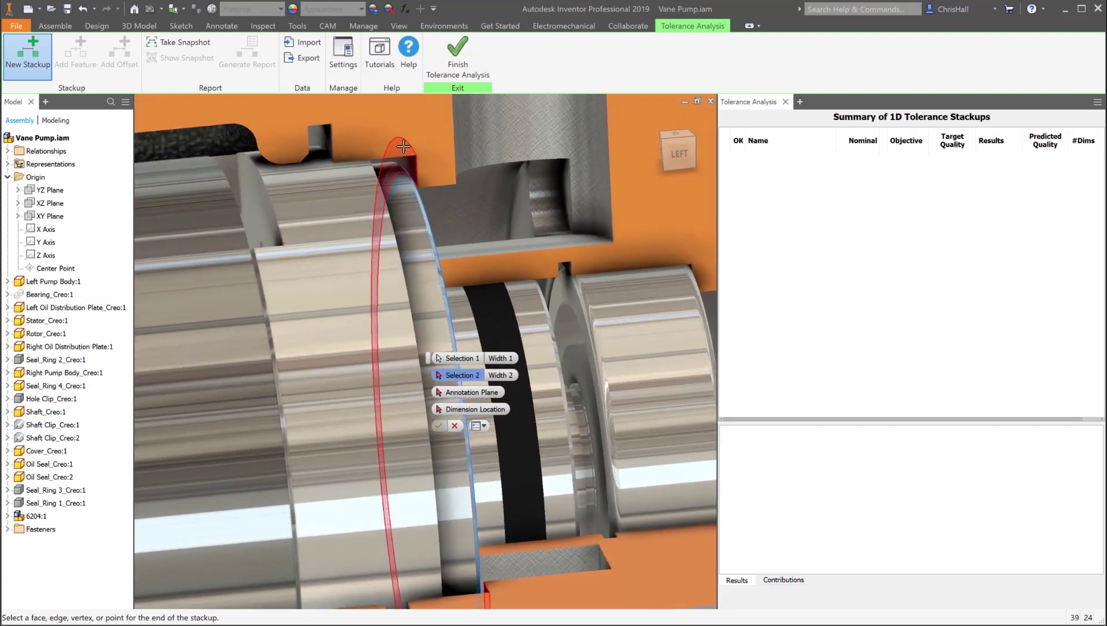
pyautogui.click(412, 166)
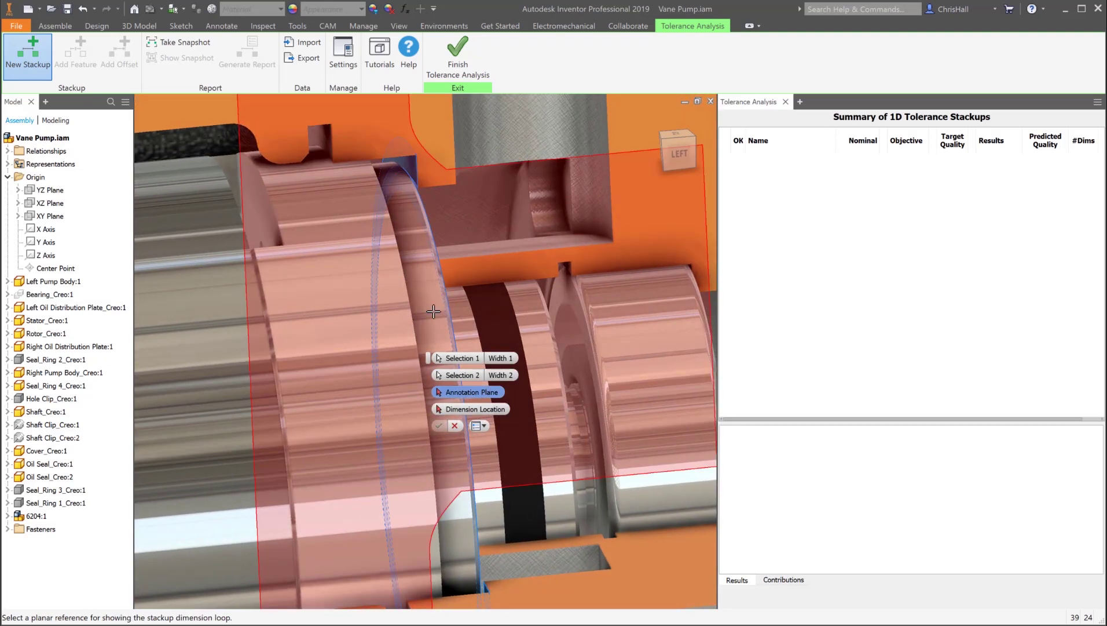
pyautogui.scroll(-5, 433, 311)
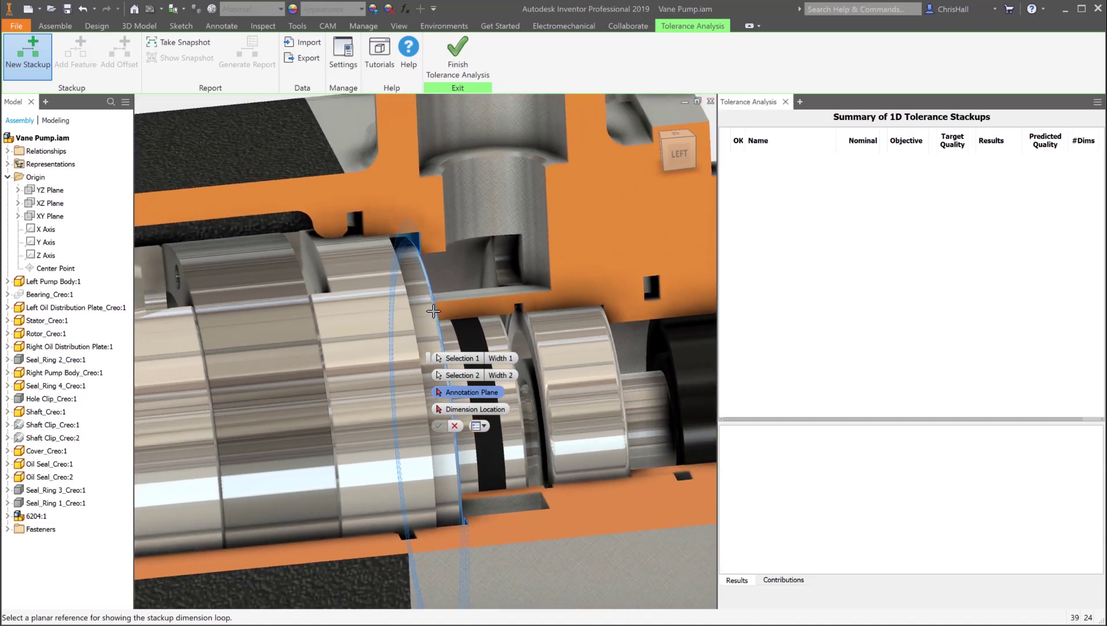
pyautogui.click(363, 239)
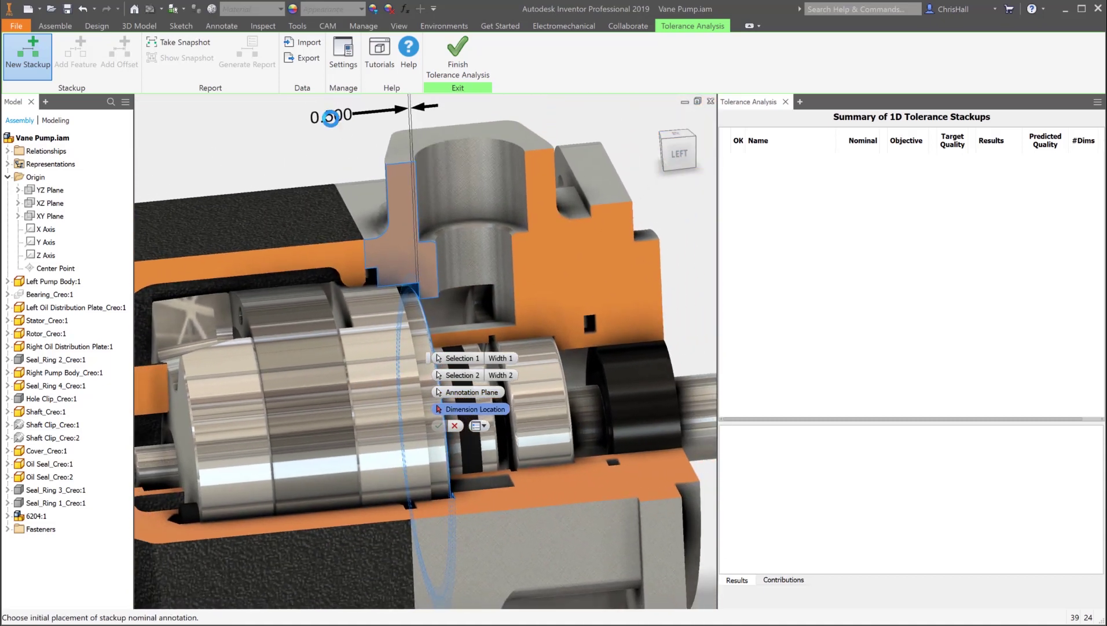
pyautogui.click(344, 131)
# - Set the loop path to Select and add the stator, left oil distribution plate, and both pump bodies
pyautogui.click(468, 358)
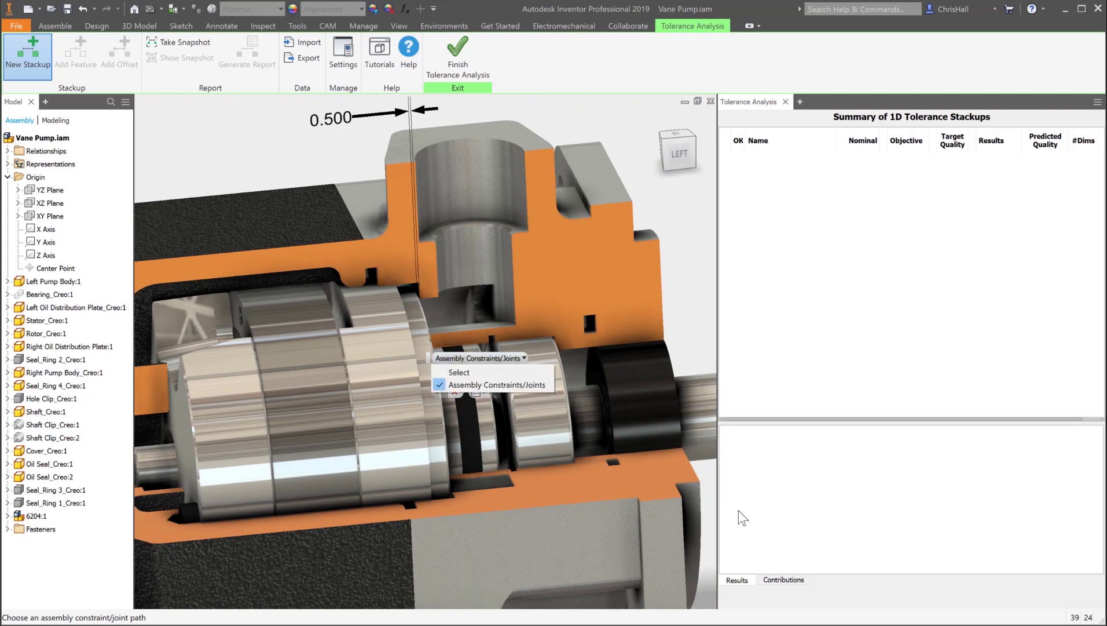
pyautogui.click(481, 370)
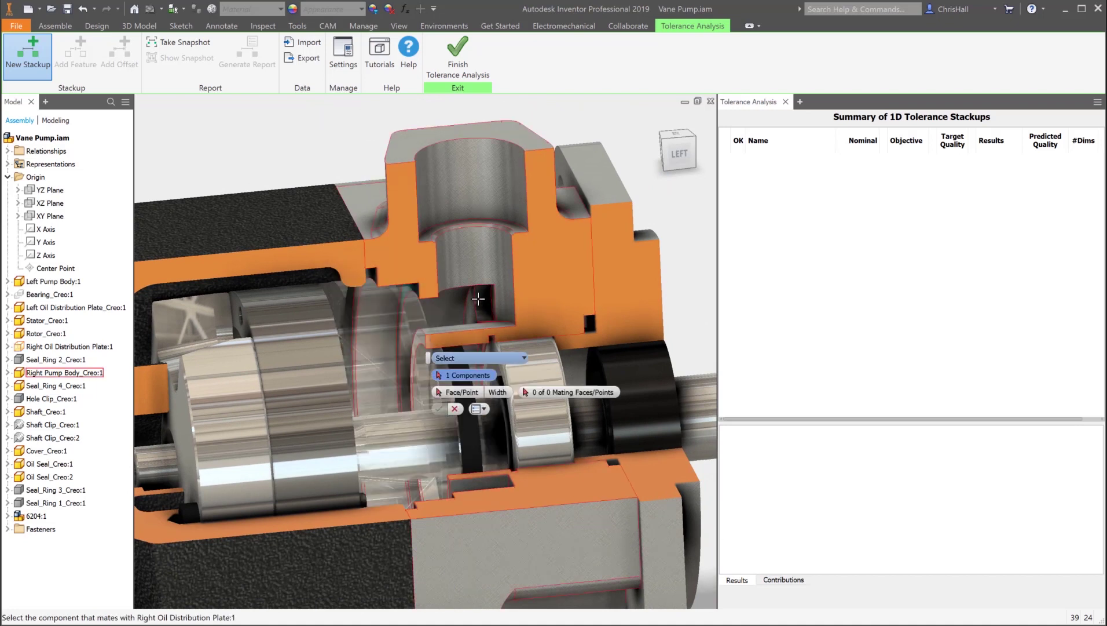
pyautogui.click(307, 332)
pyautogui.click(250, 371)
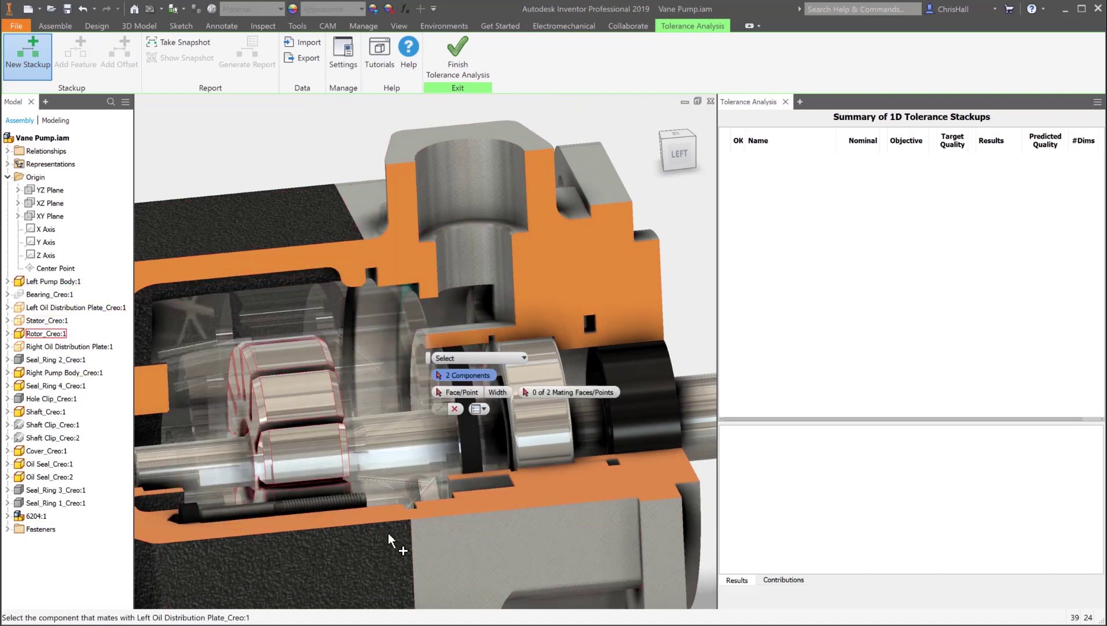
pyautogui.click(195, 274)
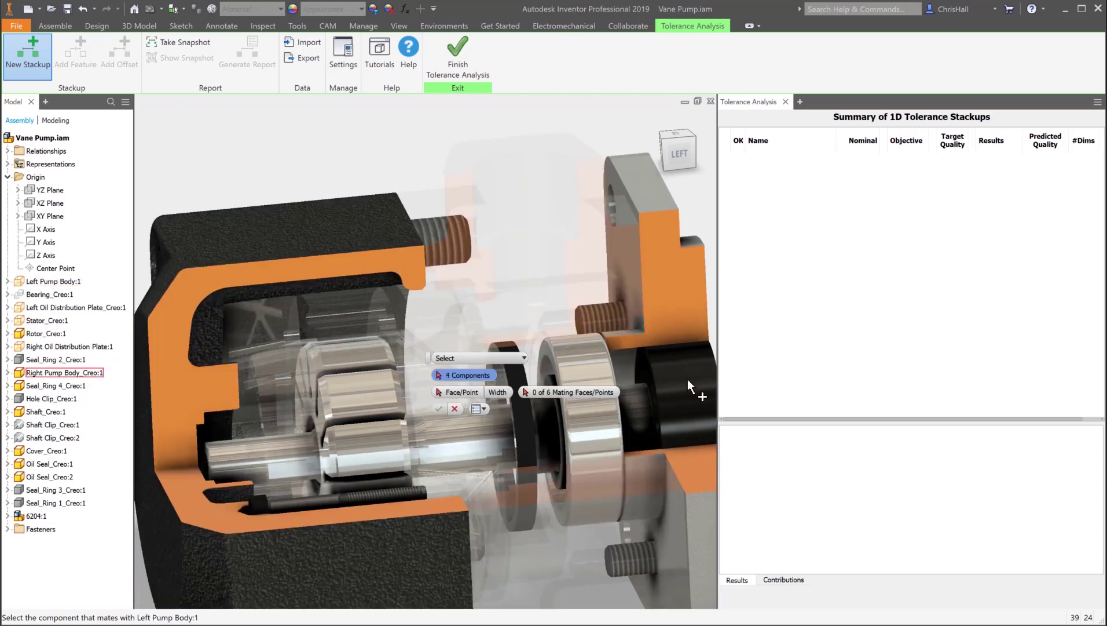
pyautogui.click(689, 378)
# - Pick the mating faces around the loop and confirm, giving five dimensions at 0.348–0.840 mm
pyautogui.click(402, 355)
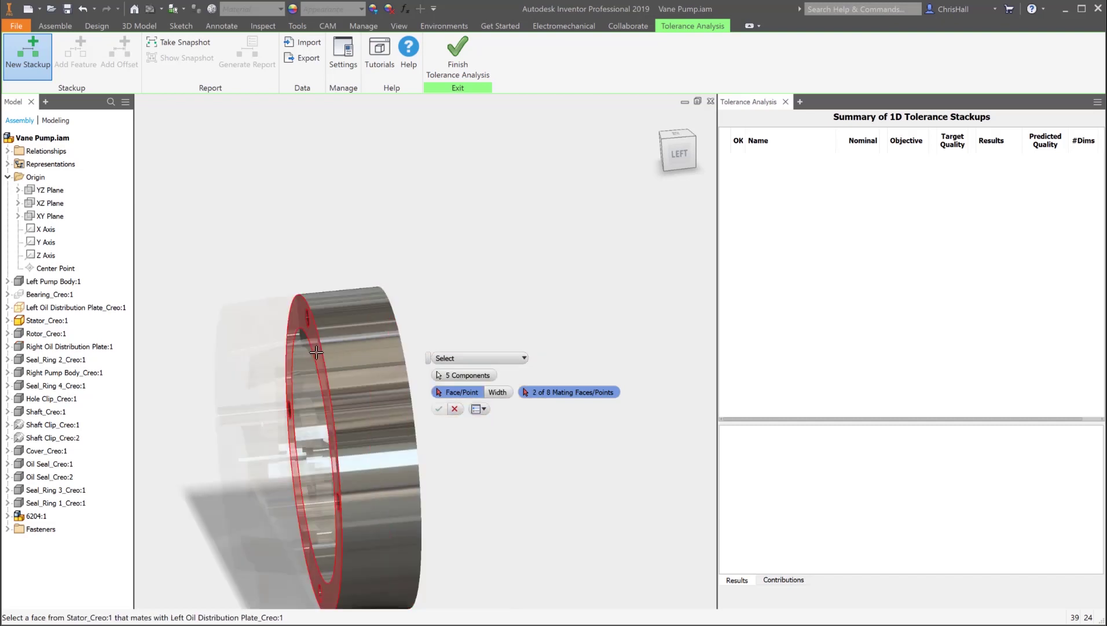
pyautogui.click(346, 371)
pyautogui.click(285, 380)
pyautogui.click(238, 390)
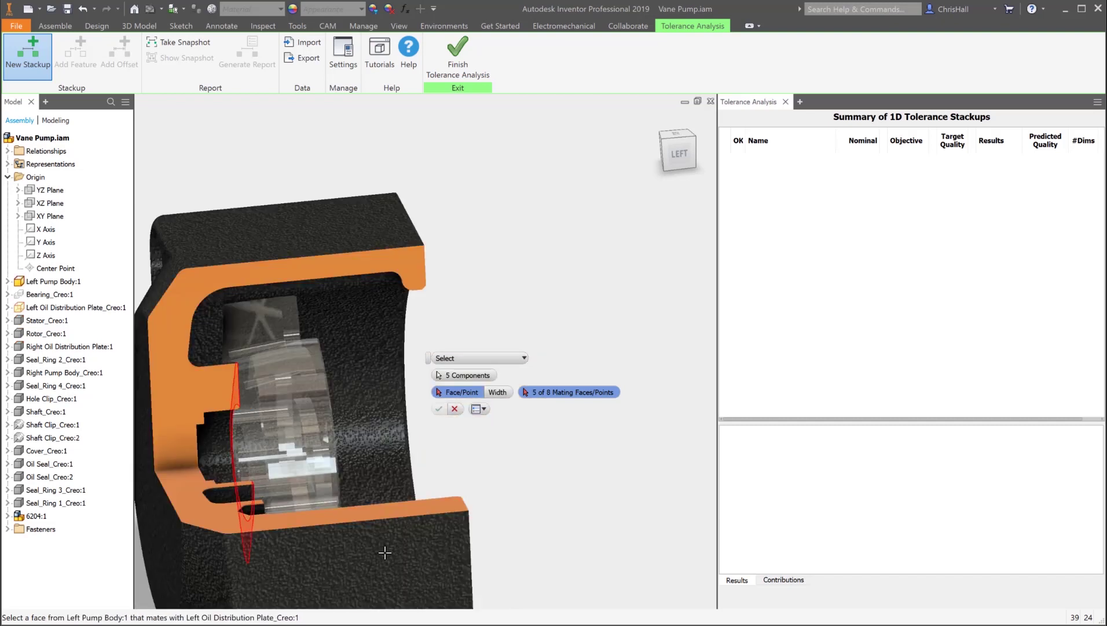
pyautogui.click(419, 274)
pyautogui.click(412, 256)
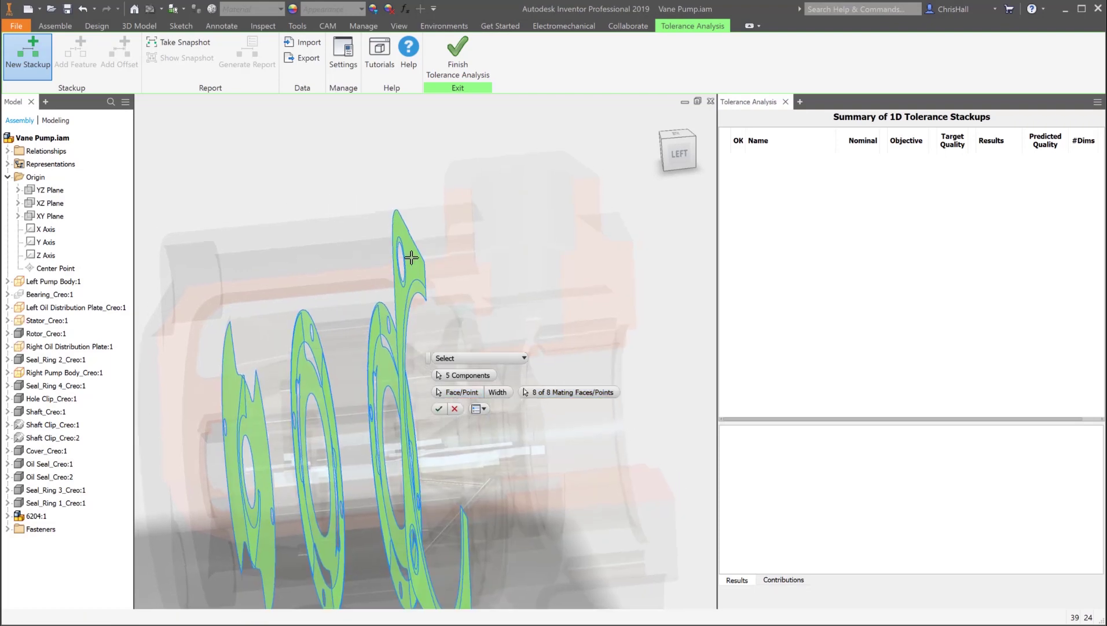
pyautogui.click(438, 409)
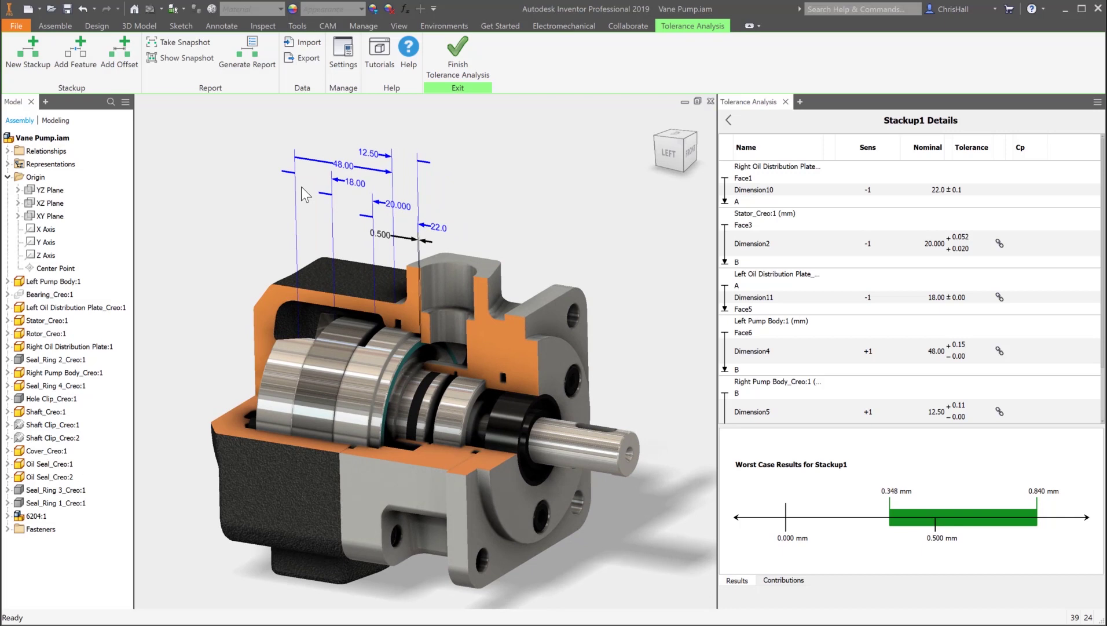
# - View the Contributions chart, led by the right oil distribution plate at 40.7%, then return to Results
pyautogui.click(769, 581)
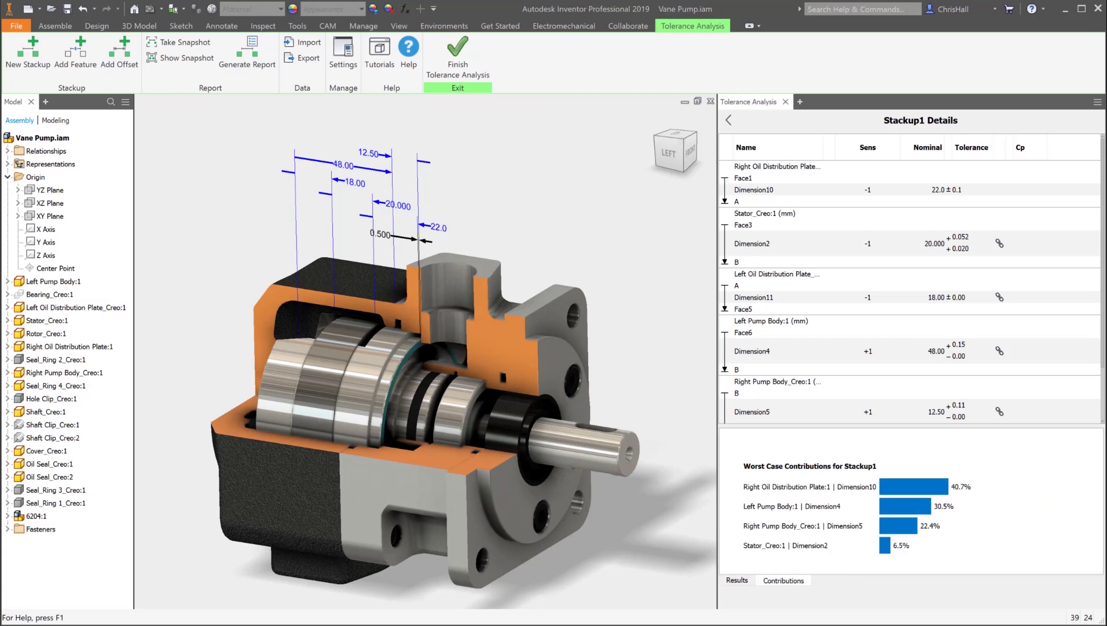
pyautogui.click(737, 580)
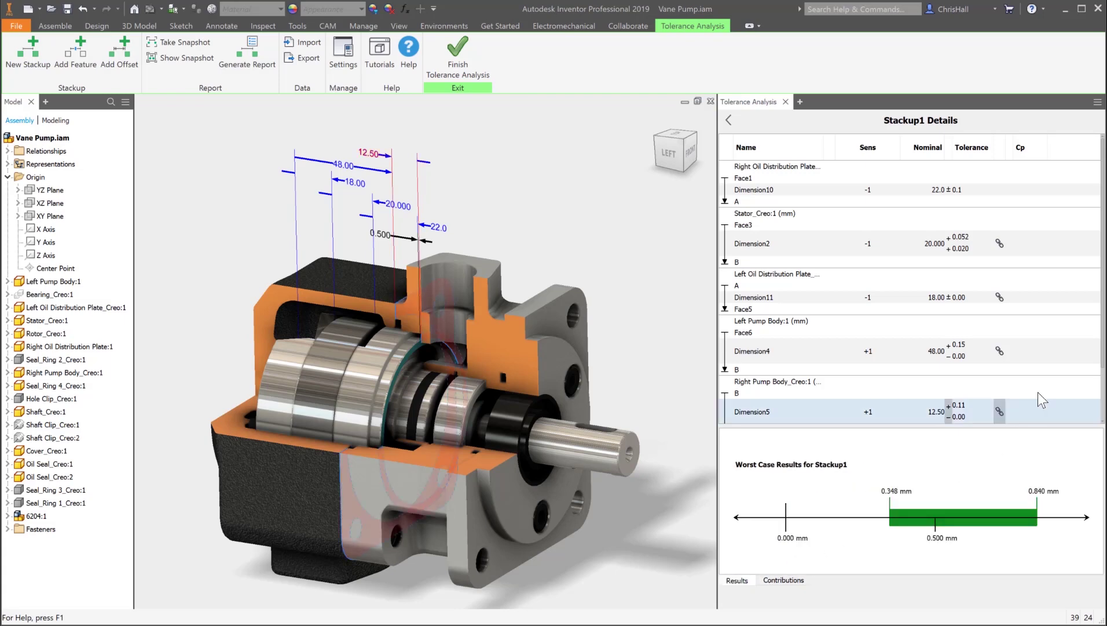